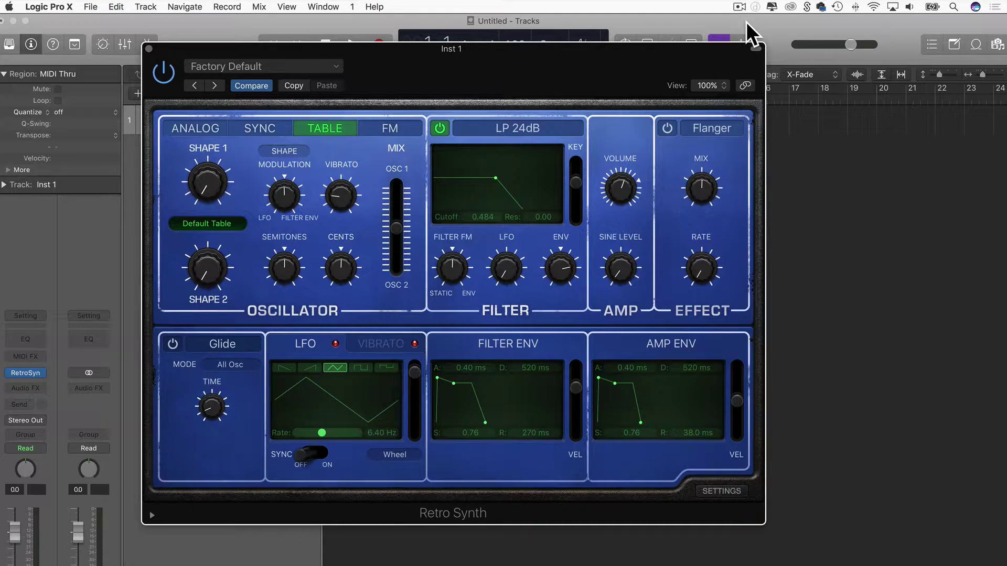
# - Move the Retro Synth window right to reveal the Inst 1 track list
pyautogui.moveTo(505, 51); pyautogui.dragTo(699, 58)
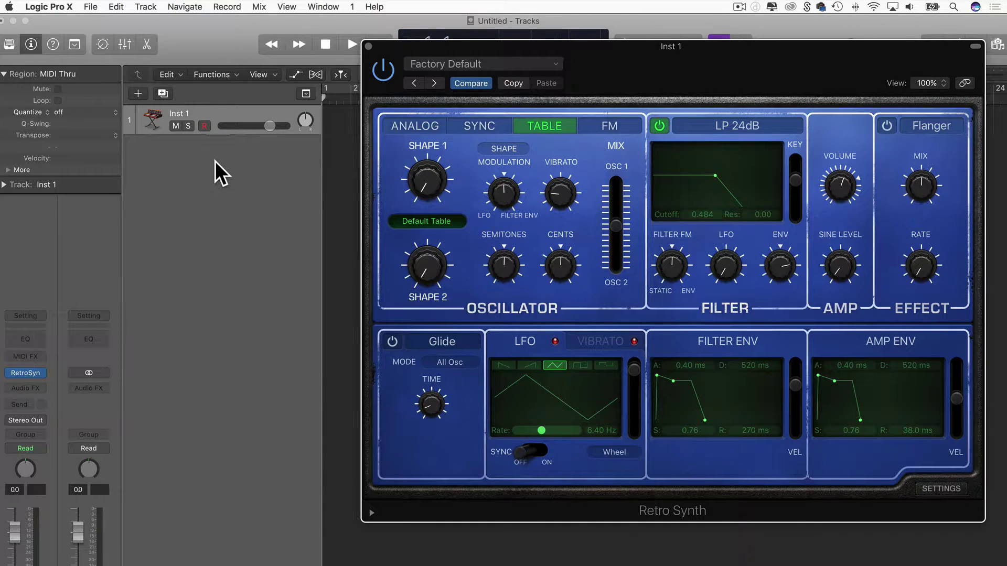
# - Add a new audio track, Audio 1, recording from Input 1, and move the synth window aside
pyautogui.click(146, 7)
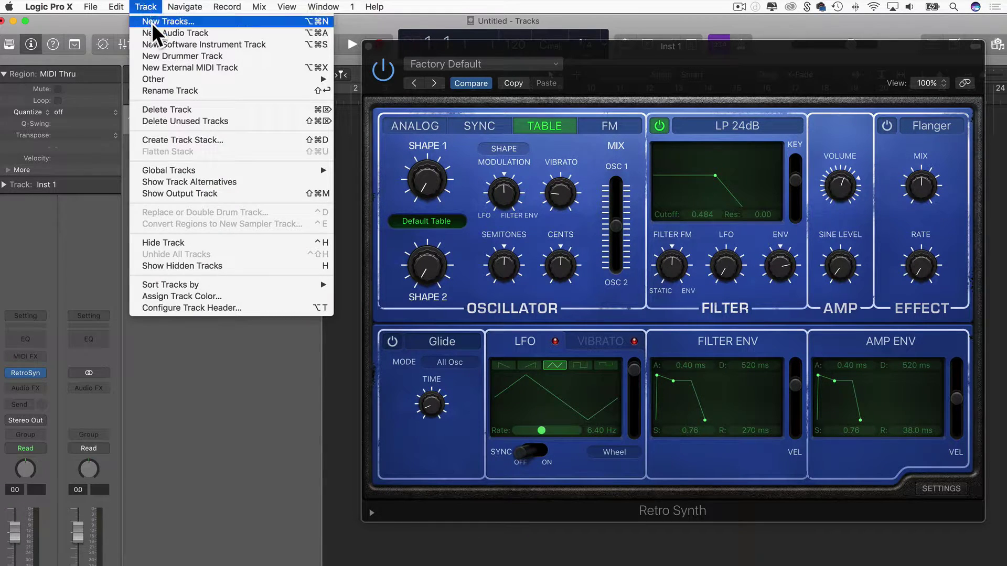
pyautogui.click(152, 31)
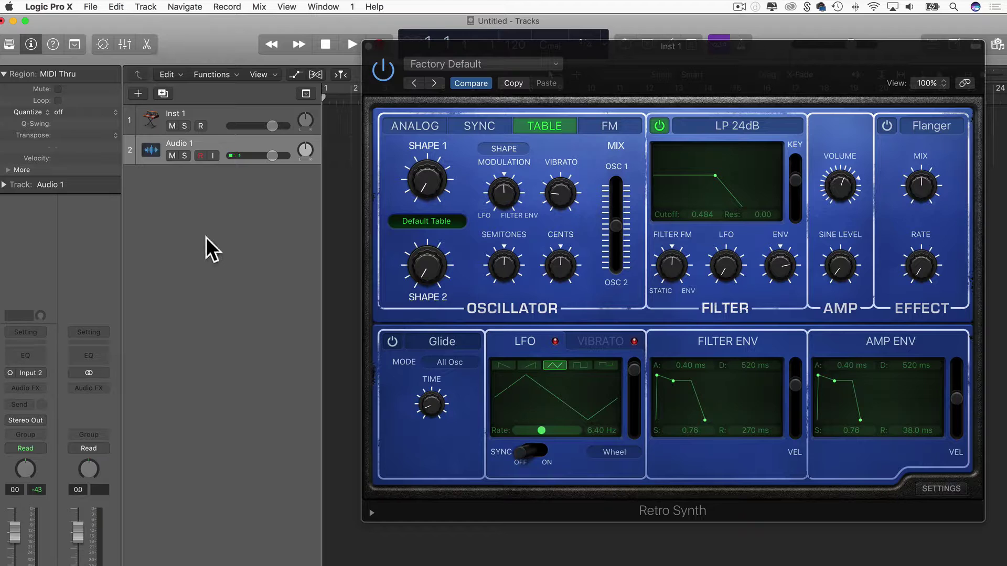
pyautogui.click(33, 373)
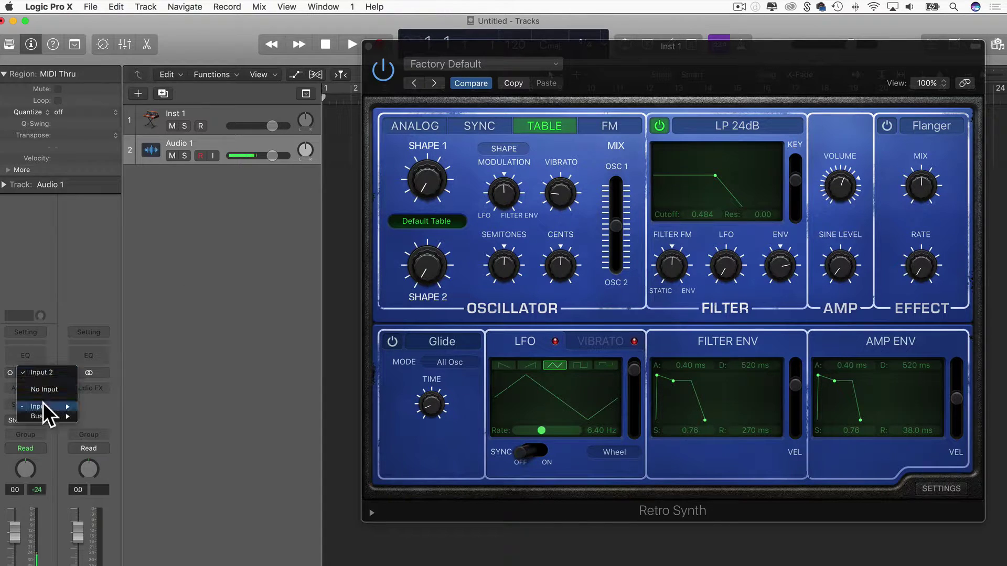
pyautogui.moveTo(44, 406)
pyautogui.click(112, 409)
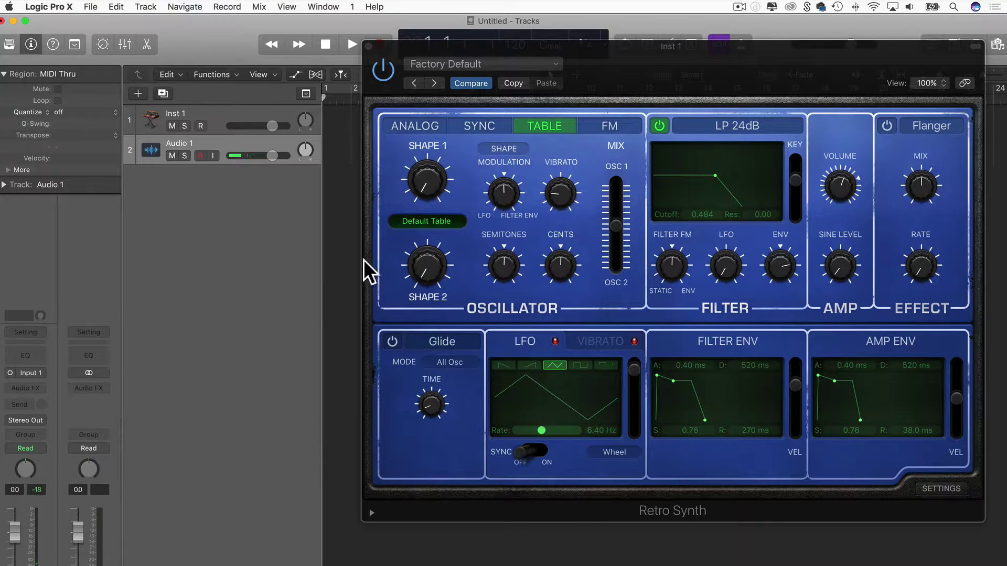
pyautogui.moveTo(467, 49); pyautogui.dragTo(611, 77)
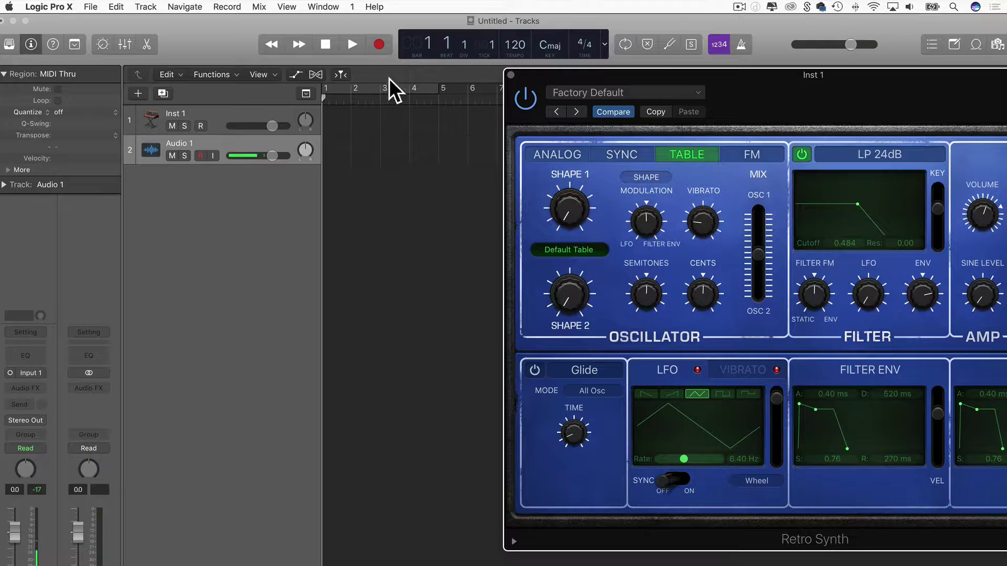
# - Record a vocal take of about four bars onto Audio 1
pyautogui.click(379, 45)
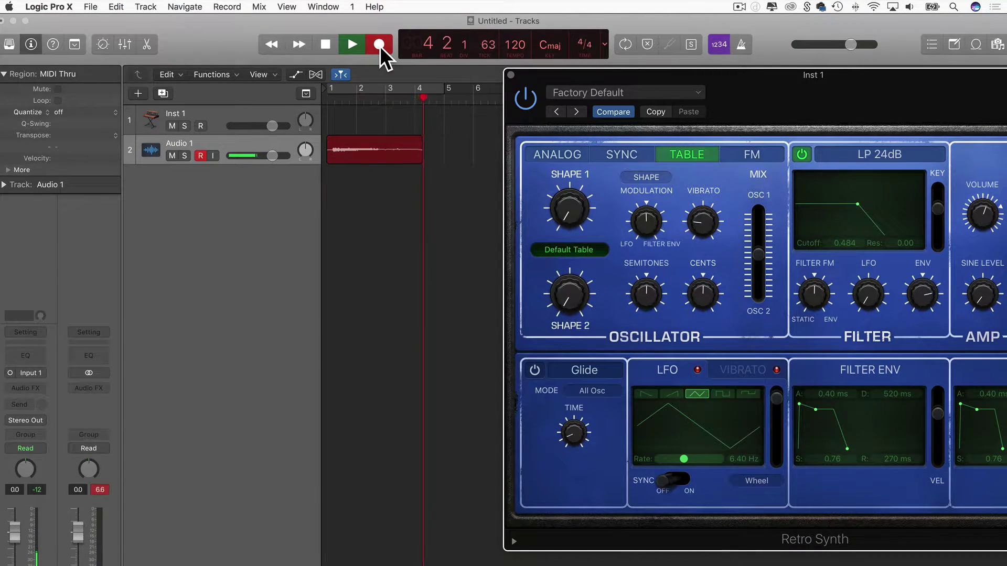
pyautogui.press('space')
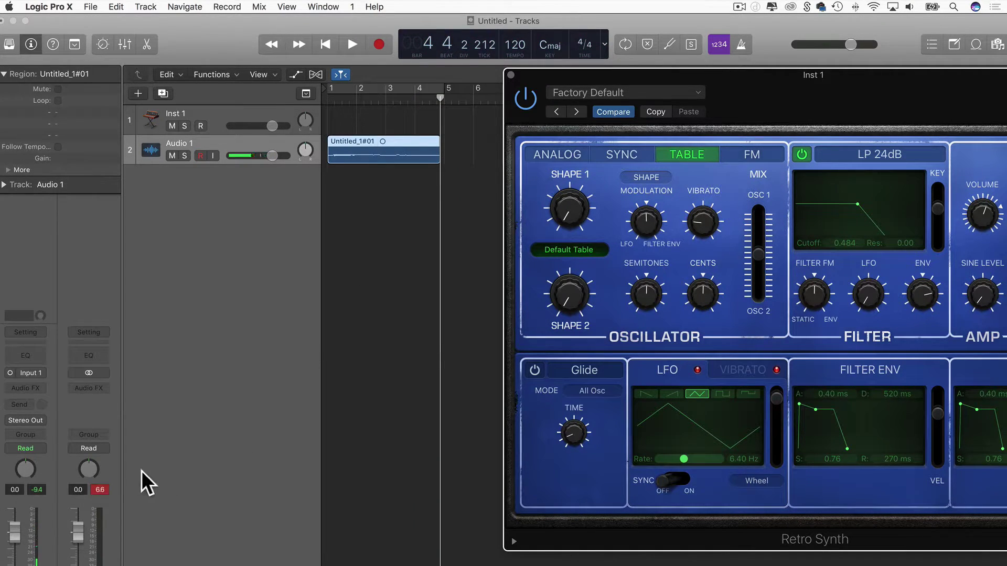
# - Select the recorded region, make the track rows taller and zoom in horizontally
pyautogui.click(97, 489)
pyautogui.click(378, 174)
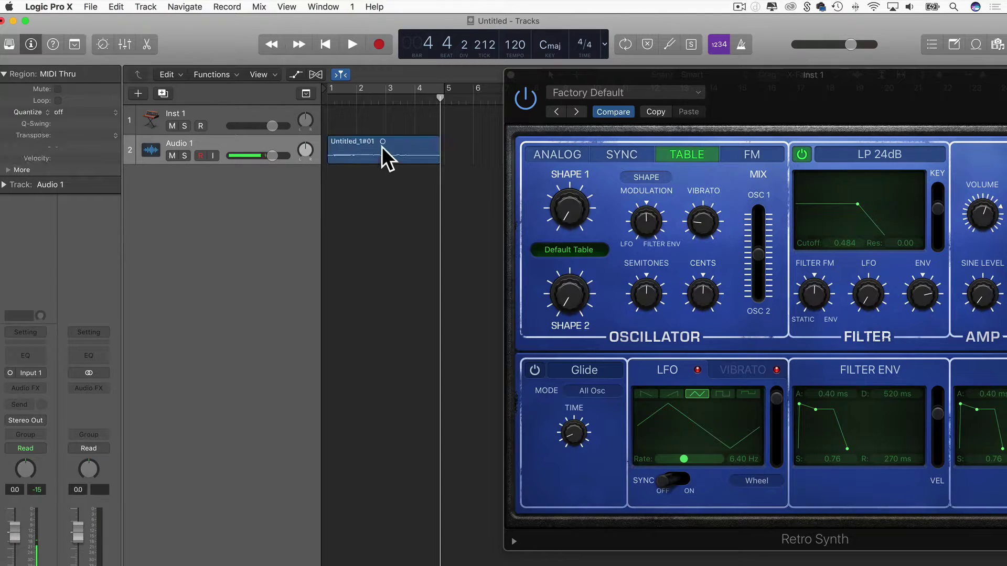
pyautogui.click(383, 146)
pyautogui.press('Return')
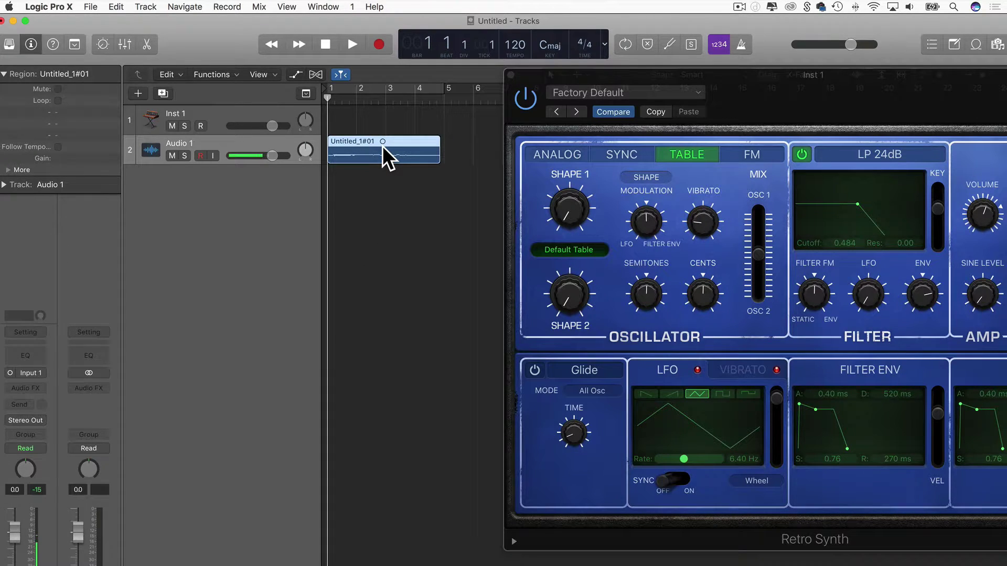
pyautogui.press('super+Down')
pyautogui.press('super+Down')
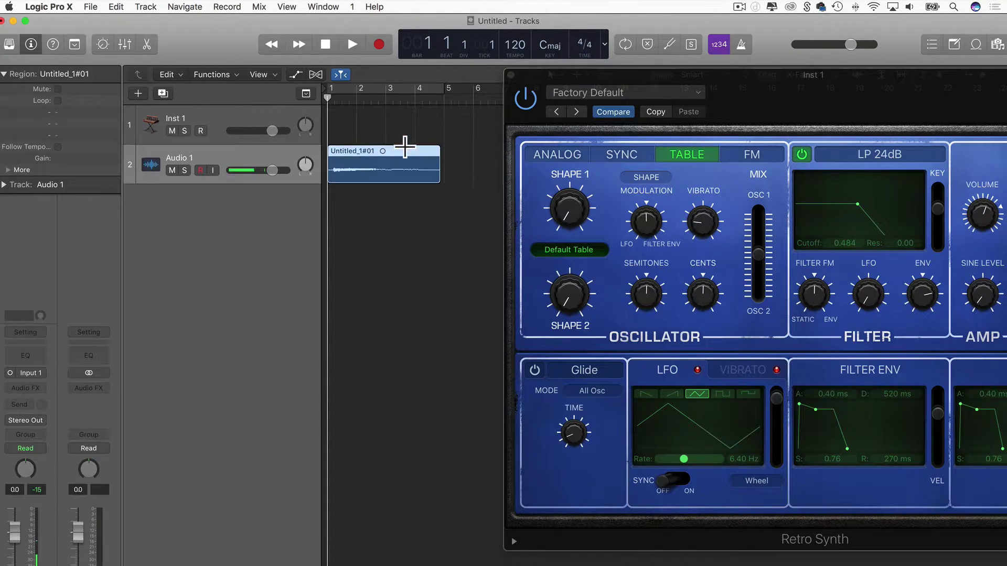
pyautogui.press('super+Down')
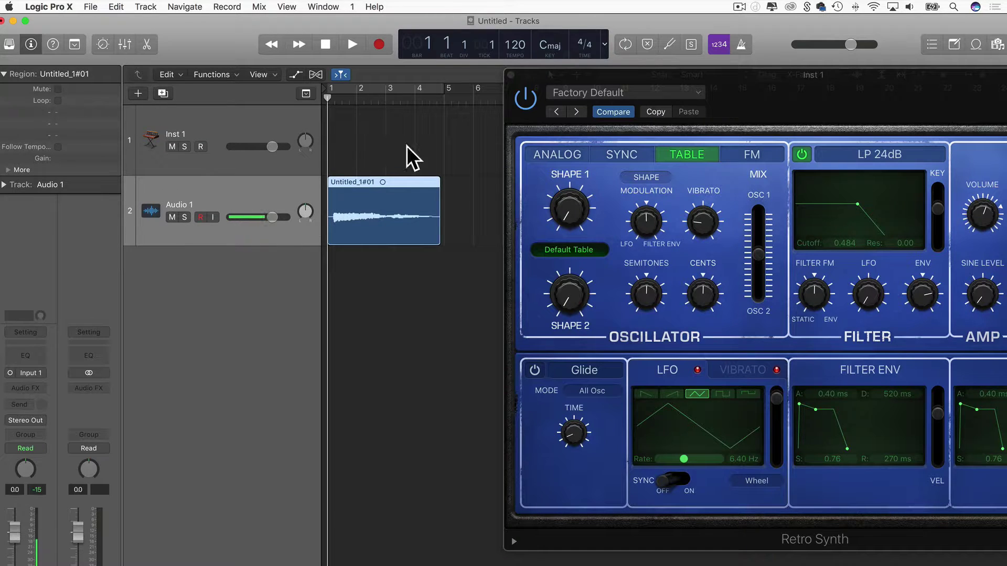
pyautogui.click(375, 337)
pyautogui.click(375, 216)
pyautogui.press('super+Right')
pyautogui.press('super+Right')
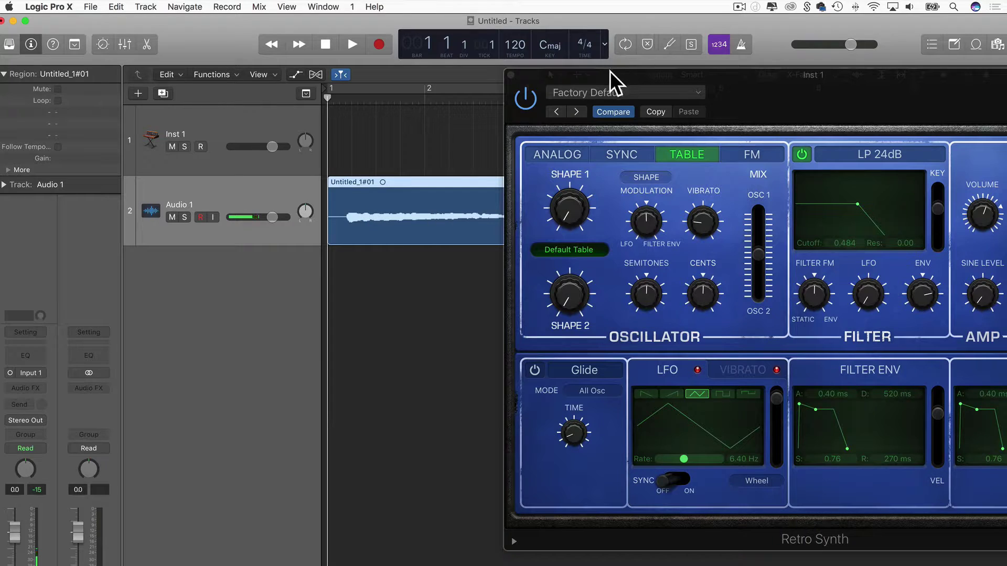
# - Push the synth window to the screen edge and play back the start of the recording
pyautogui.moveTo(609, 71); pyautogui.dragTo(791, 89)
pyautogui.moveTo(724, 85); pyautogui.dragTo(918, 120)
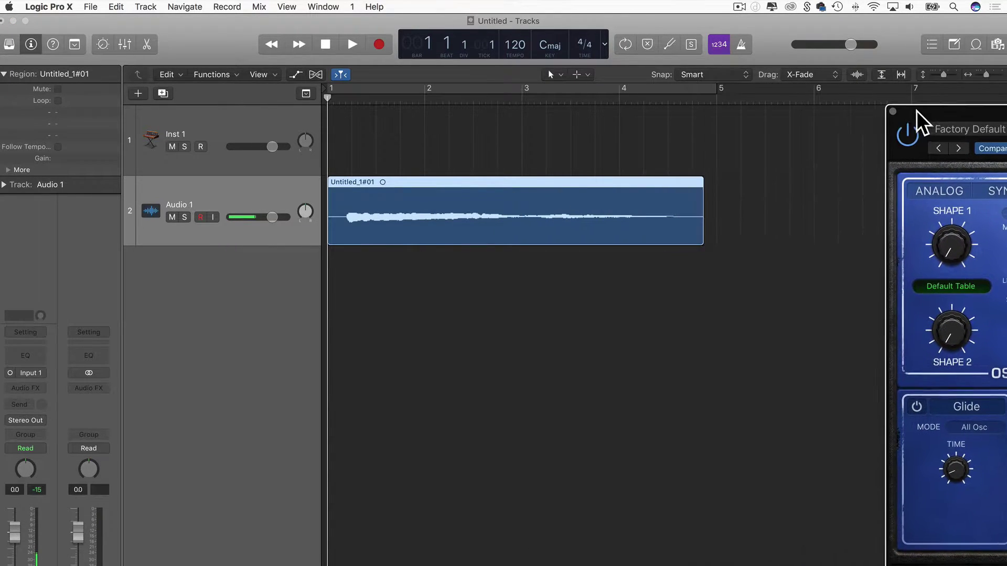
pyautogui.click(454, 327)
pyautogui.click(380, 193)
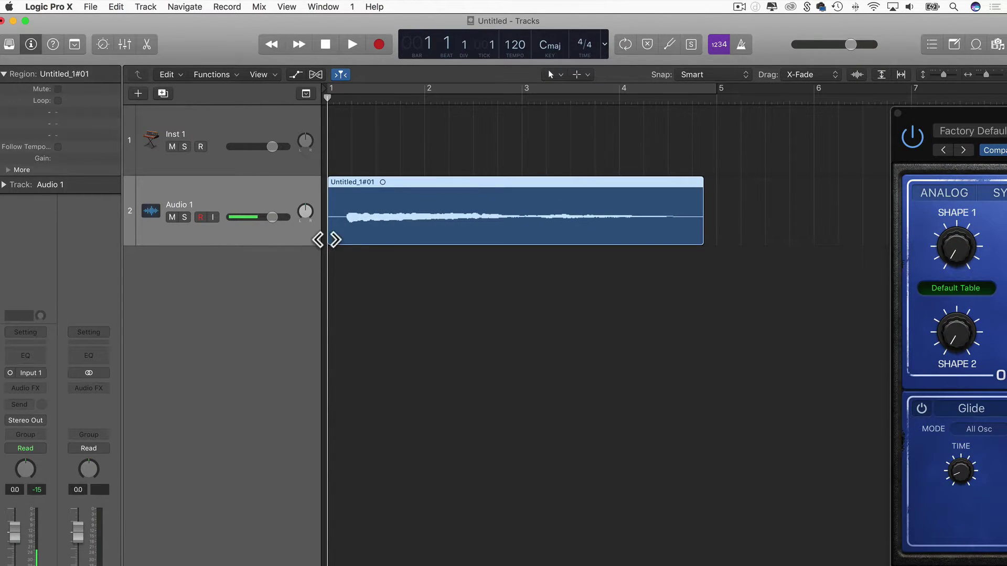
pyautogui.press('space')
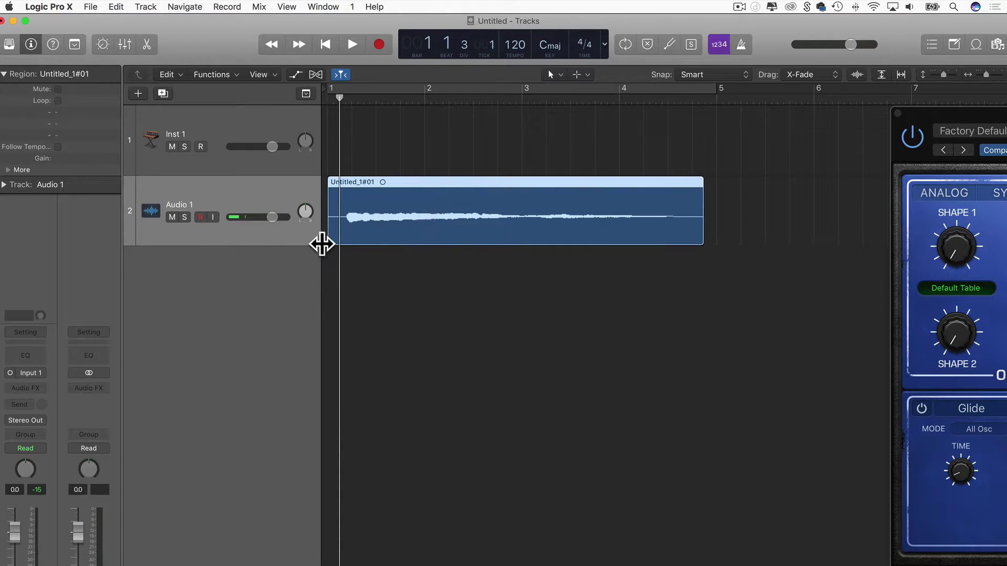
# - Trim the silent lead-in off Untitled_1#01 and move it to start at bar 1
pyautogui.moveTo(331, 237); pyautogui.dragTo(376, 274)
pyautogui.click(378, 278)
pyautogui.moveTo(407, 182); pyautogui.dragTo(404, 207)
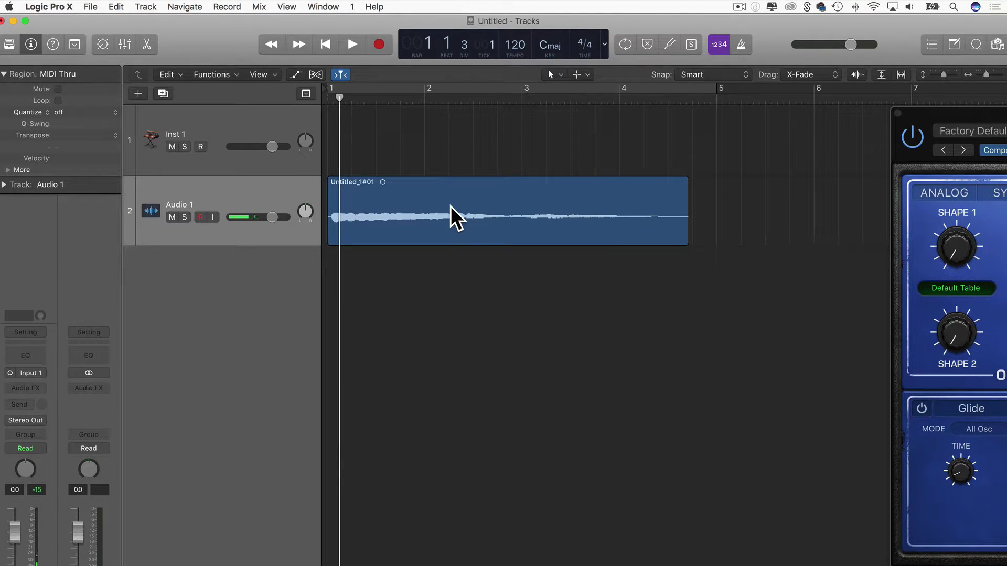
pyautogui.press('Return')
pyautogui.click(416, 196)
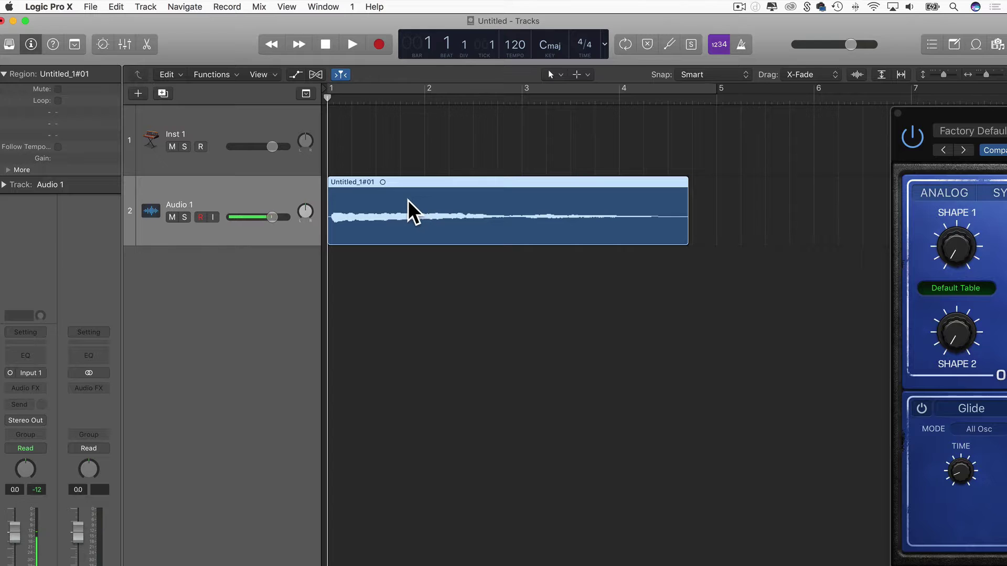
# - Convert the trimmed region to a new audio file on the Desktop named aahhhhhh2
pyautogui.rightClick(407, 200)
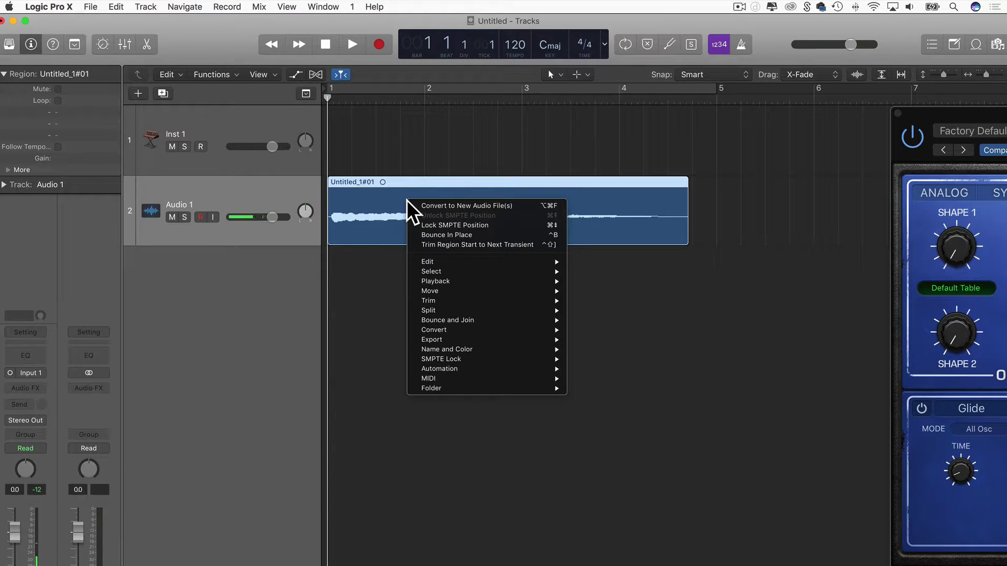
pyautogui.click(435, 205)
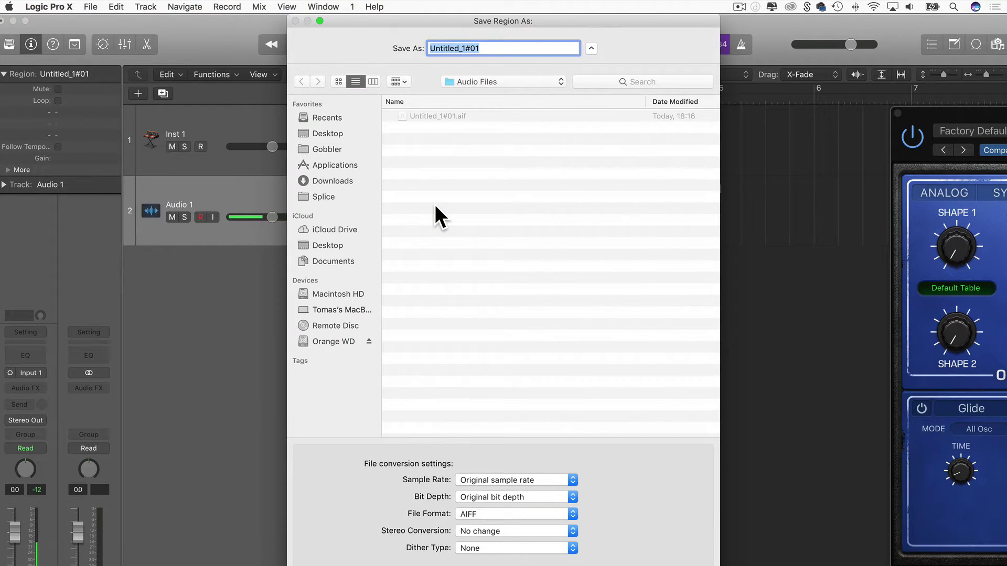
pyautogui.click(336, 135)
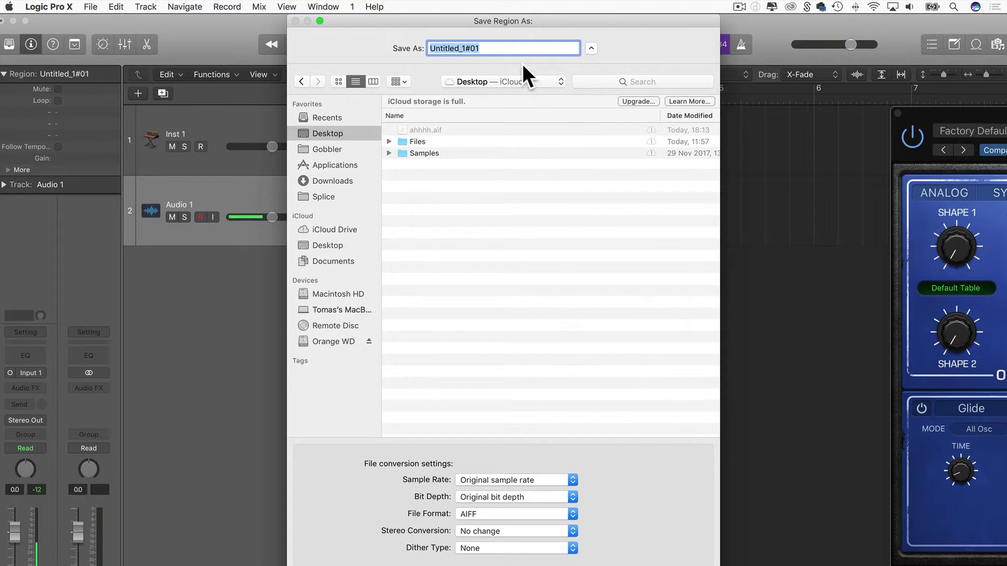
pyautogui.write('aahhhhhh2')
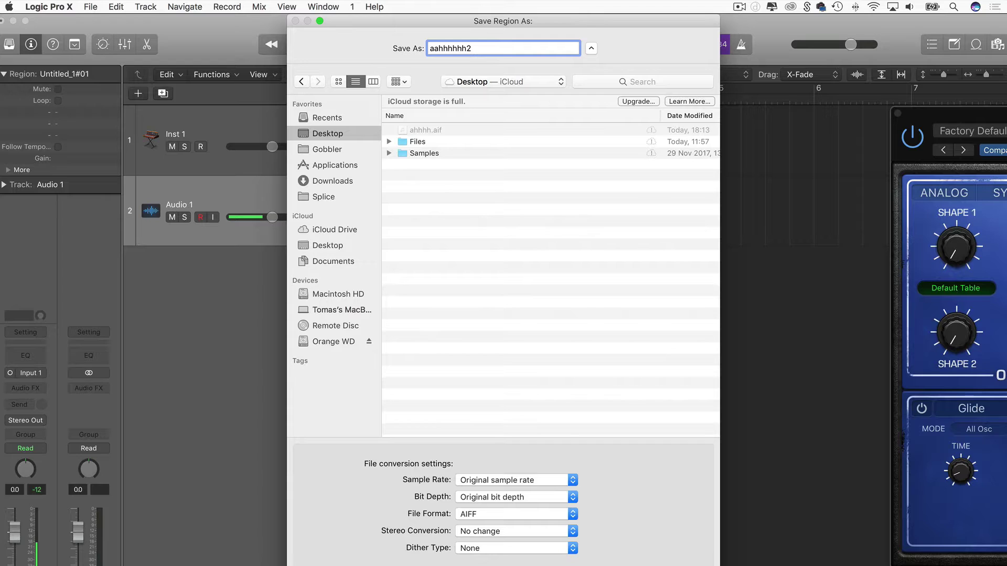
pyautogui.press('Return')
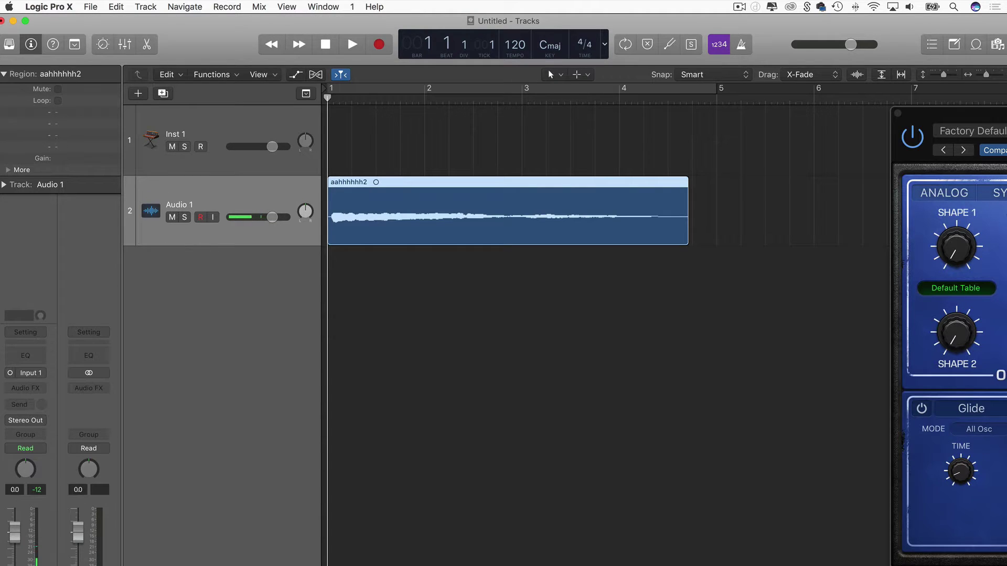
# - Mute Audio 1, select Inst 1, and bring the Retro Synth window back to centre
pyautogui.click(463, 279)
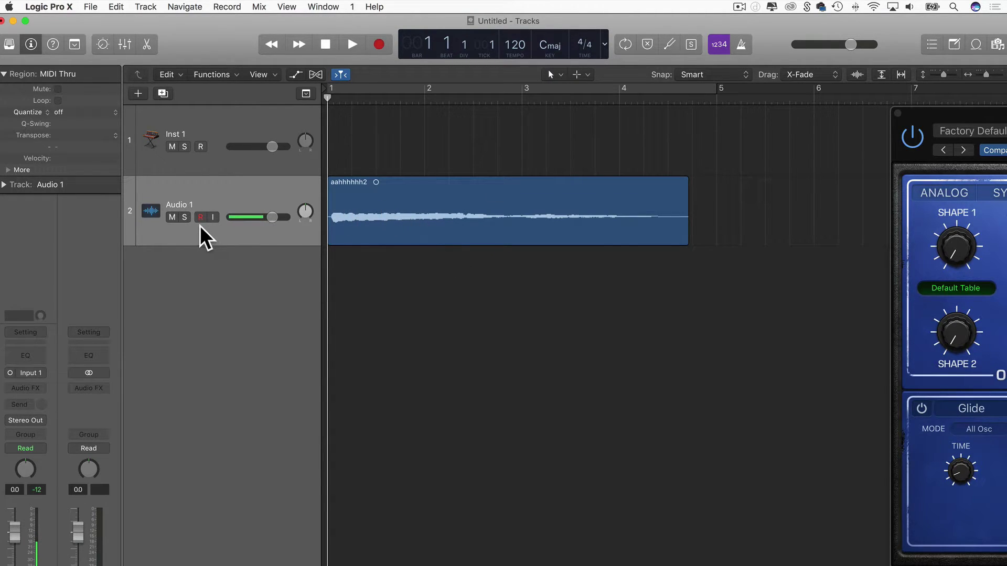
pyautogui.click(172, 217)
pyautogui.click(191, 126)
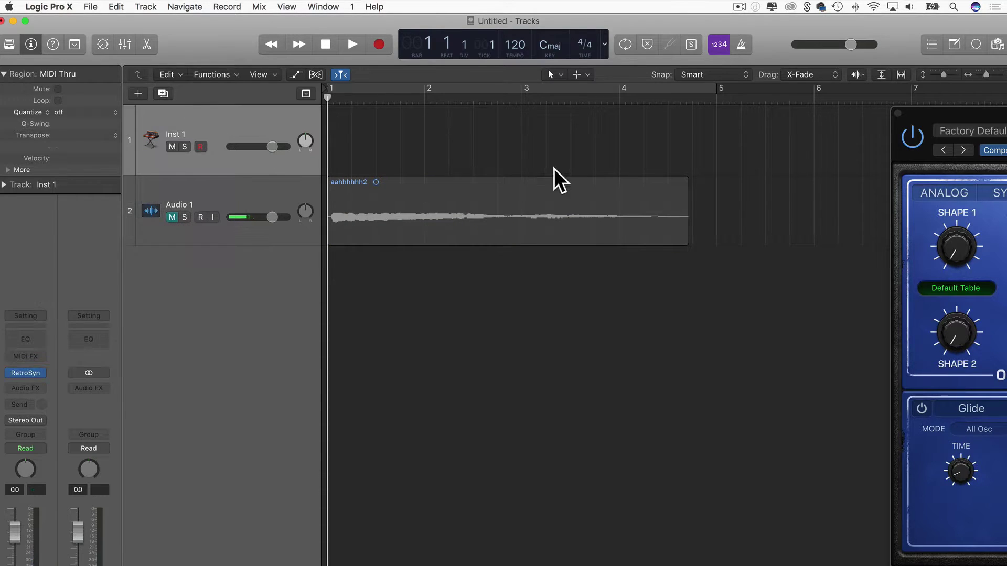
pyautogui.moveTo(982, 112); pyautogui.dragTo(356, 42)
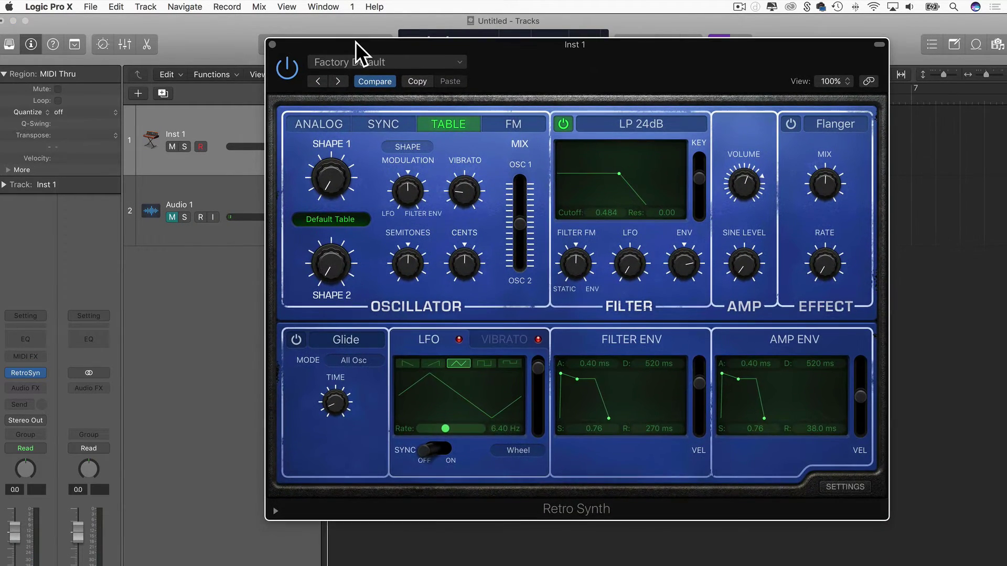
# - Create a wavetable from Desktop file aahhhhhh2.aif and accept the 67-waveform notice
pyautogui.click(344, 219)
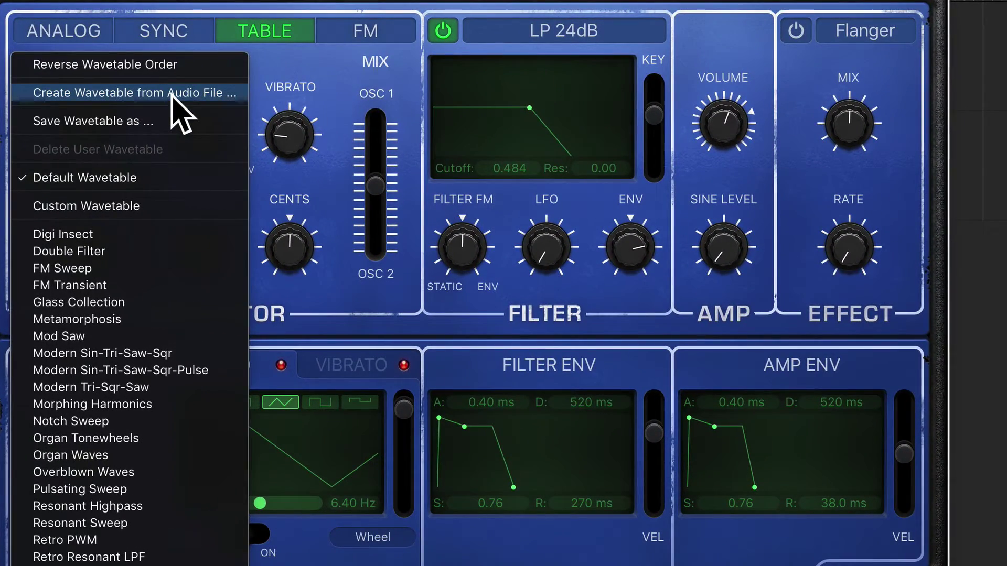
pyautogui.click(173, 95)
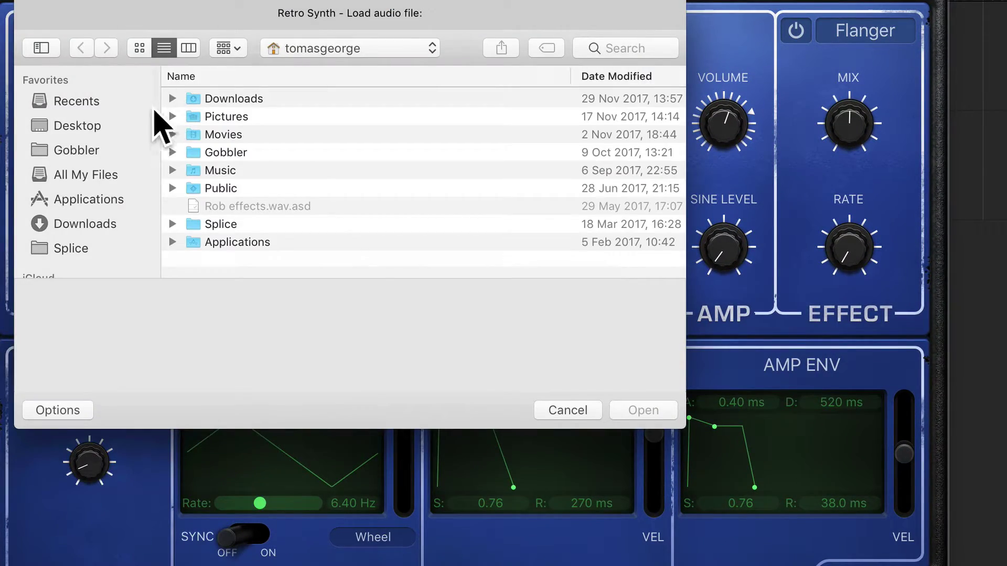
pyautogui.click(98, 127)
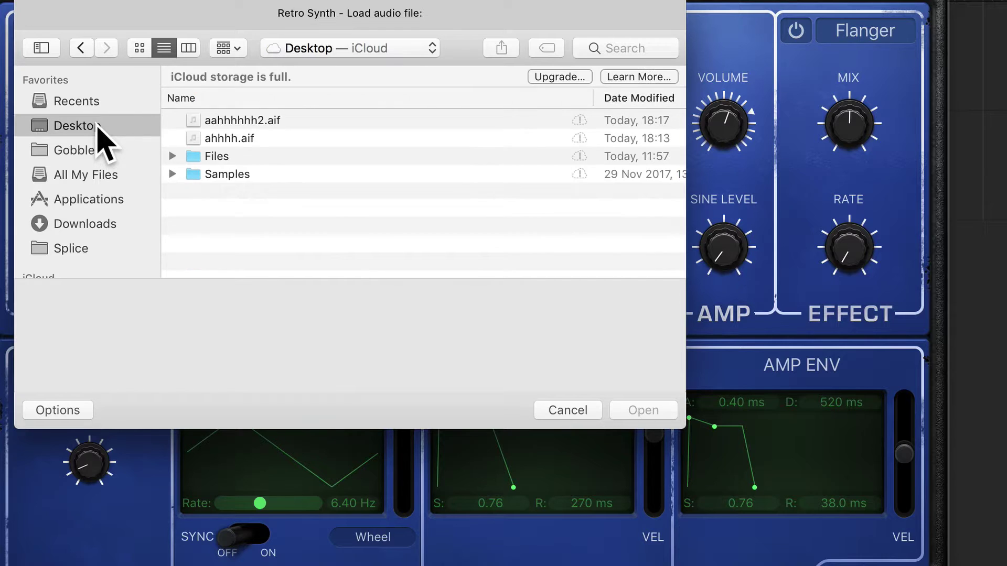
pyautogui.click(247, 119)
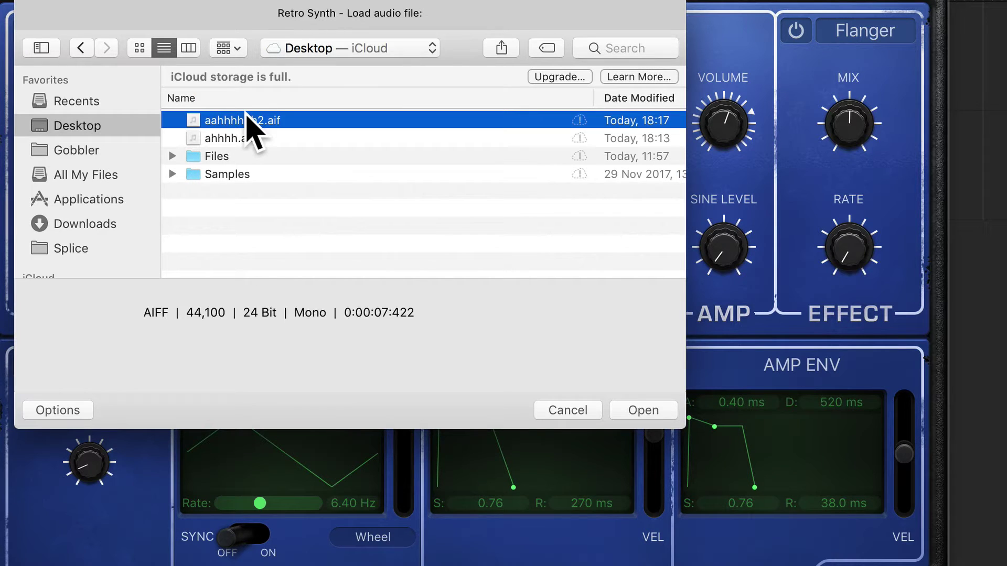
pyautogui.click(646, 413)
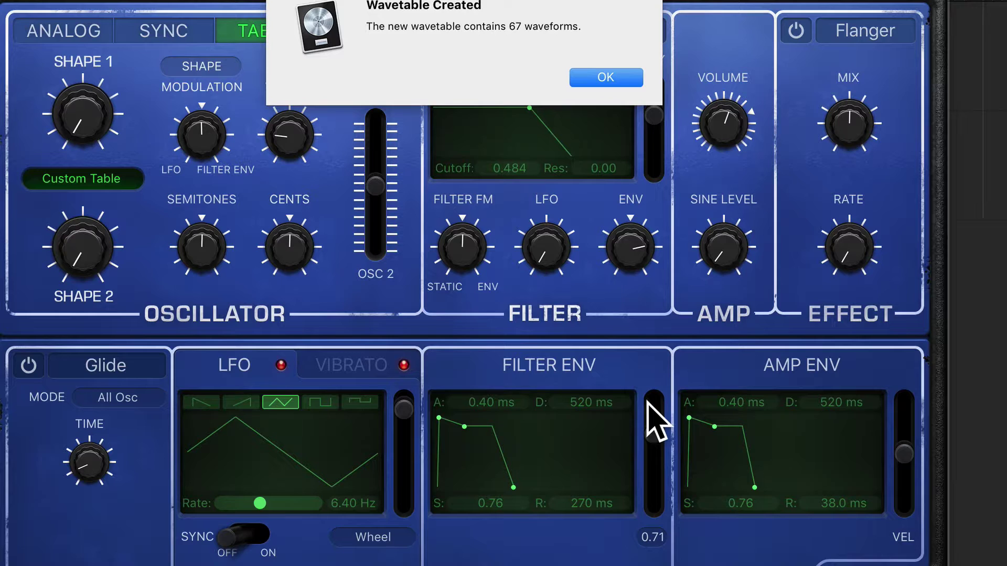
pyautogui.moveTo(386, 26); pyautogui.dragTo(564, 26)
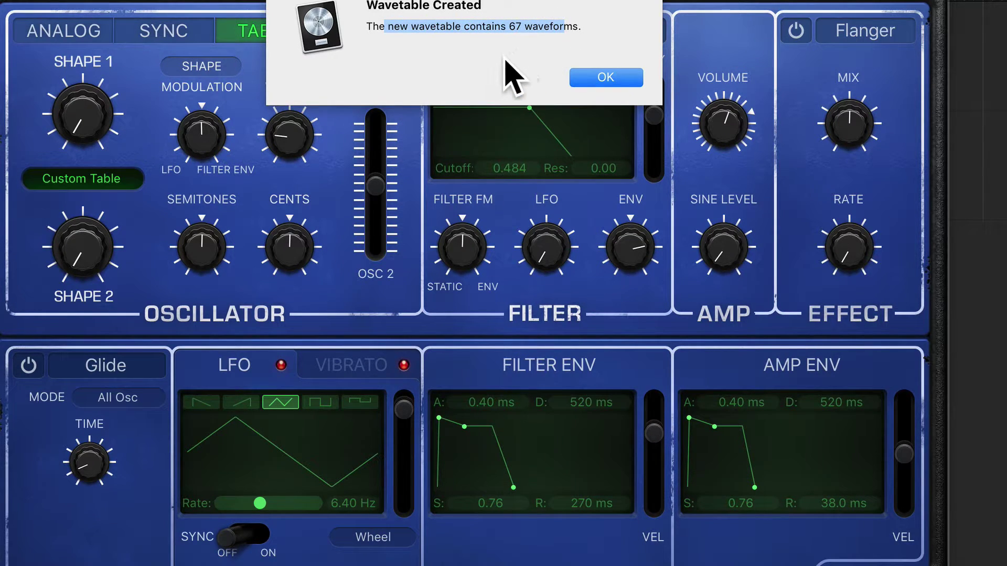
pyautogui.click(514, 27)
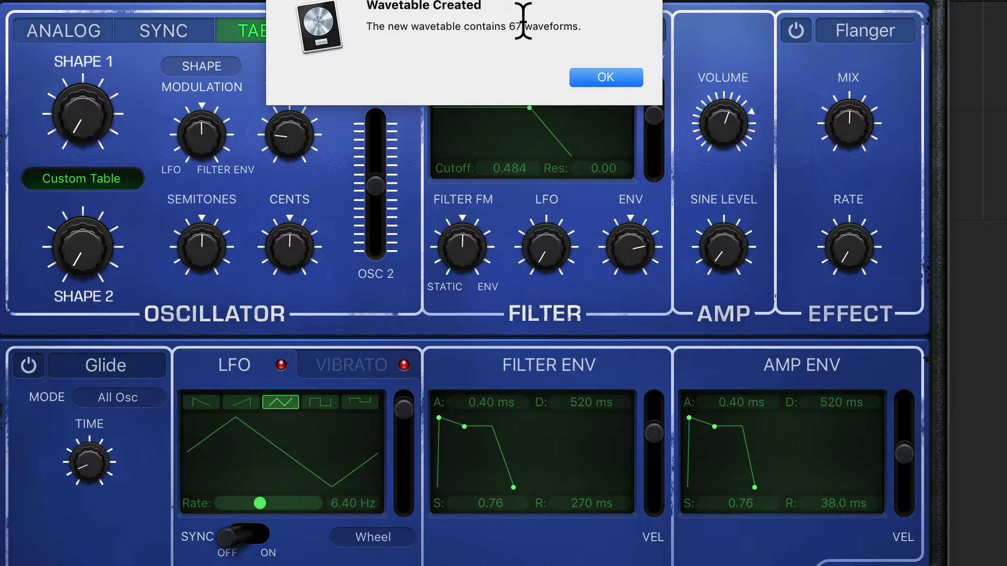
pyautogui.click(611, 84)
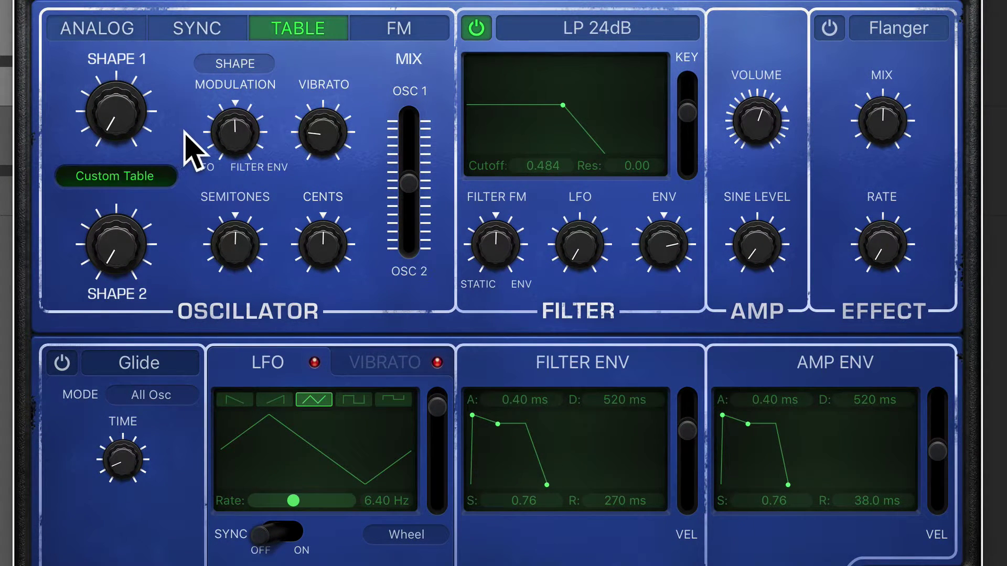
# - Open Musical Typing and sweep the Shape 1 and Shape 2 knobs to audition the wavetable
pyautogui.press('super+k')
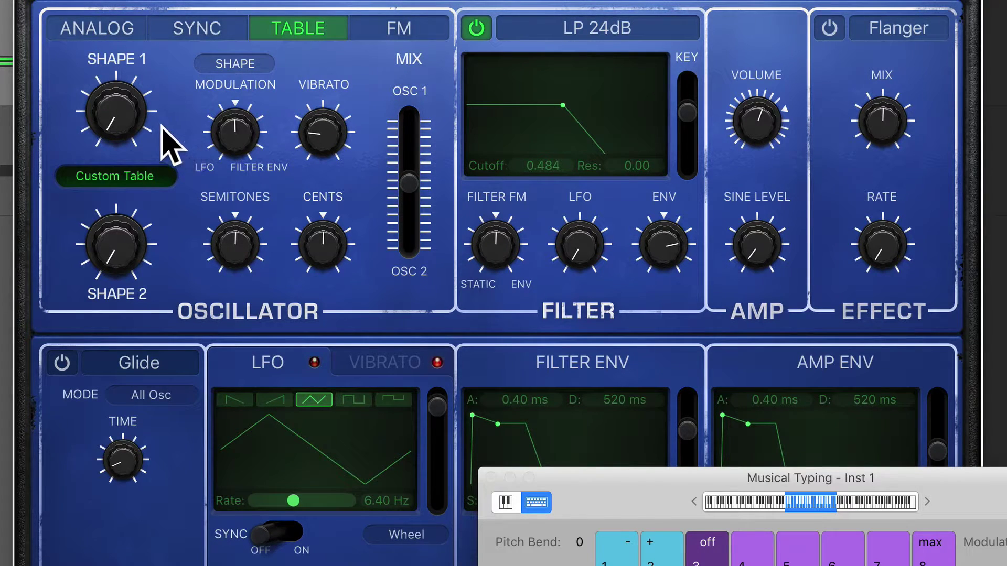
pyautogui.moveTo(107, 110); pyautogui.dragTo(102, 137)
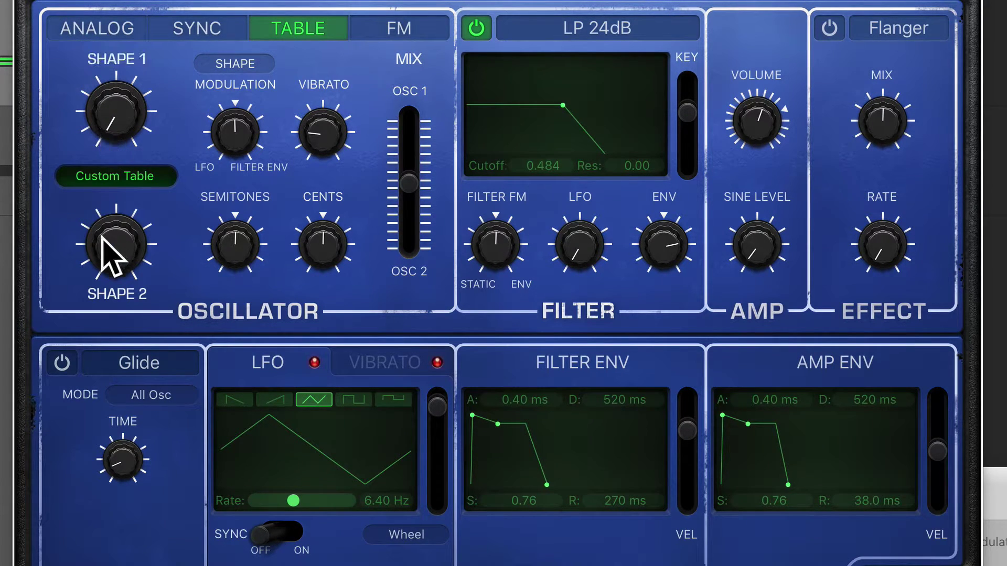
pyautogui.moveTo(106, 237); pyautogui.dragTo(50, 110)
pyautogui.moveTo(115, 59); pyautogui.dragTo(100, 0)
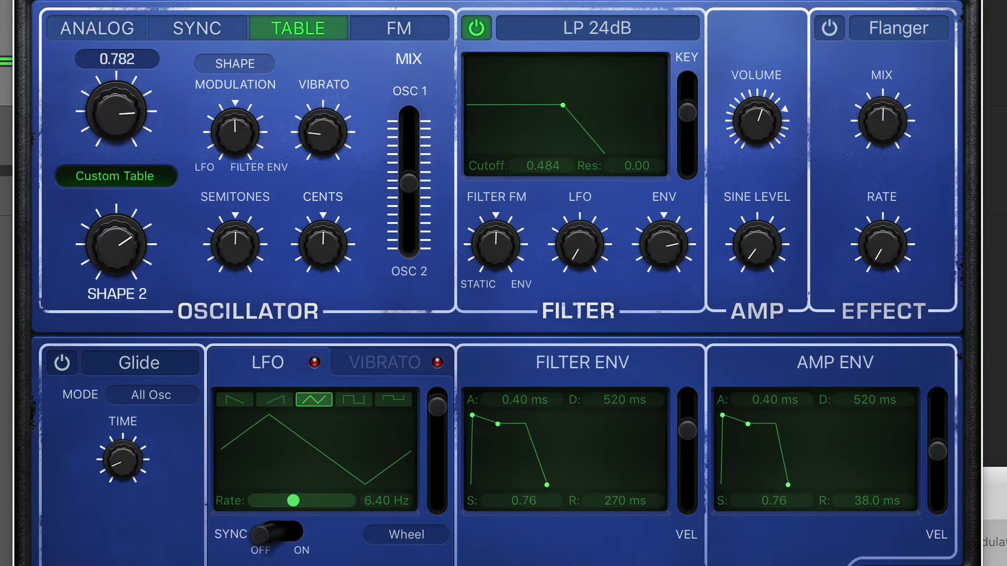
pyautogui.moveTo(128, 231)
pyautogui.mouseDown()
pyautogui.moveTo(117, 173)
pyautogui.moveTo(134, 288)
pyautogui.moveTo(126, 231)
pyautogui.mouseUp()
pyautogui.moveTo(124, 118); pyautogui.dragTo(141, 225)
pyautogui.moveTo(132, 218)
# - Set shape modulation to -0.782, then turn Shape 1 up and Shape 2 down
pyautogui.moveTo(247, 135); pyautogui.dragTo(251, 181)
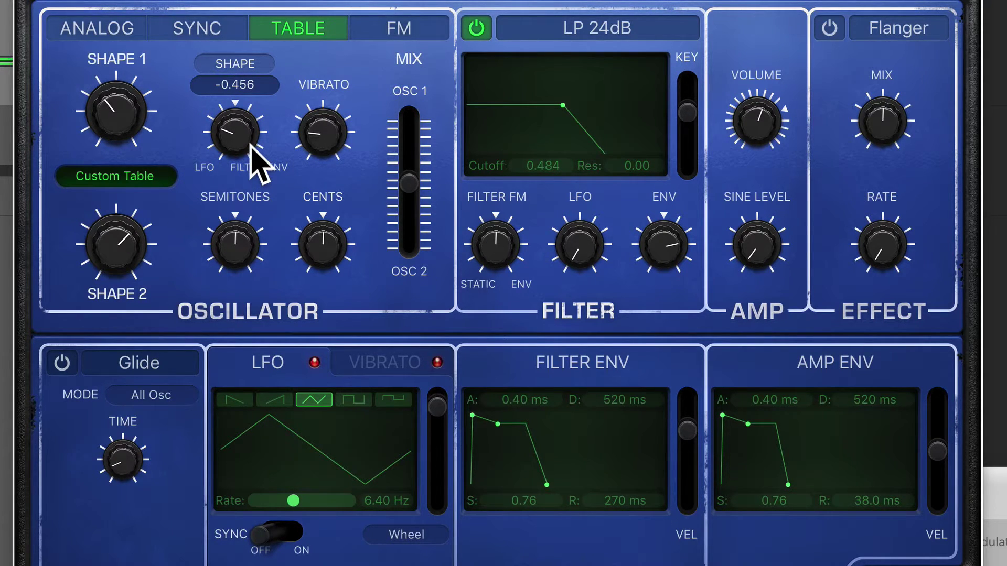
pyautogui.moveTo(241, 129); pyautogui.dragTo(242, 167)
pyautogui.moveTo(136, 138); pyautogui.dragTo(84, 7)
pyautogui.moveTo(126, 246); pyautogui.dragTo(155, 370)
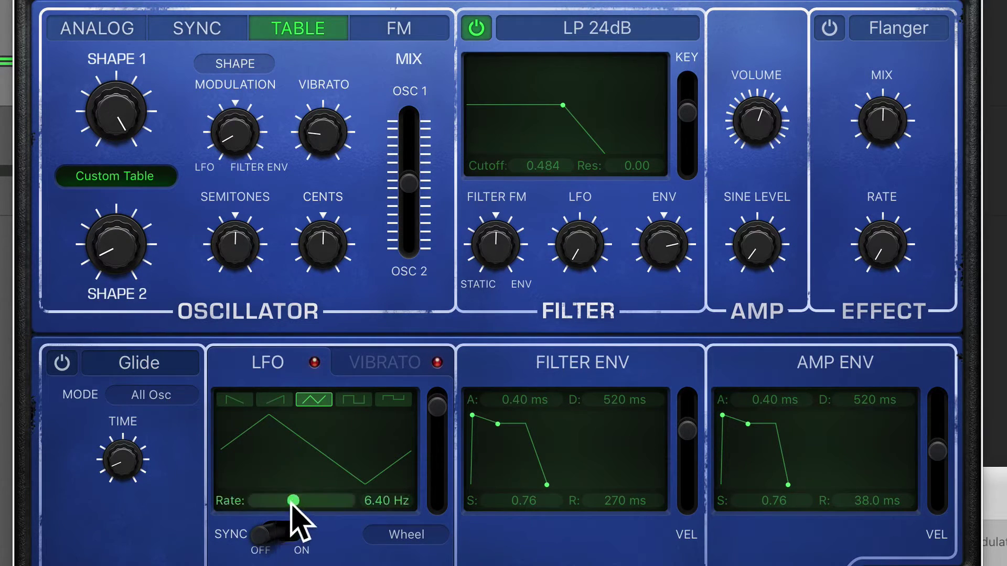
# - Slow the LFO rate to 0.51 Hz and bring Shape 1 to about 0.796
pyautogui.moveTo(291, 502); pyautogui.dragTo(268, 503)
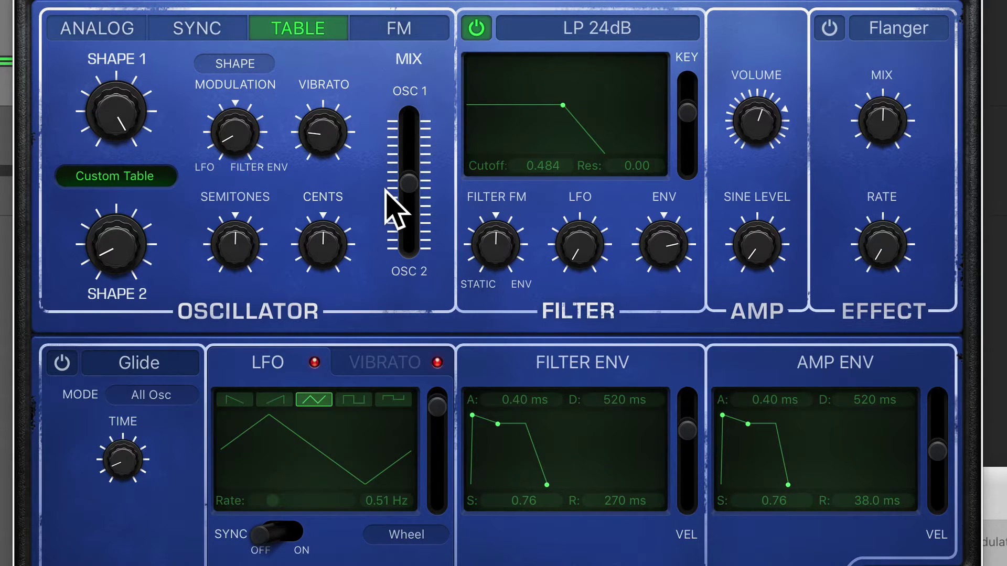
pyautogui.doubleClick(328, 190)
pyautogui.moveTo(94, 130); pyautogui.dragTo(110, 162)
pyautogui.moveTo(120, 114); pyautogui.dragTo(120, 112)
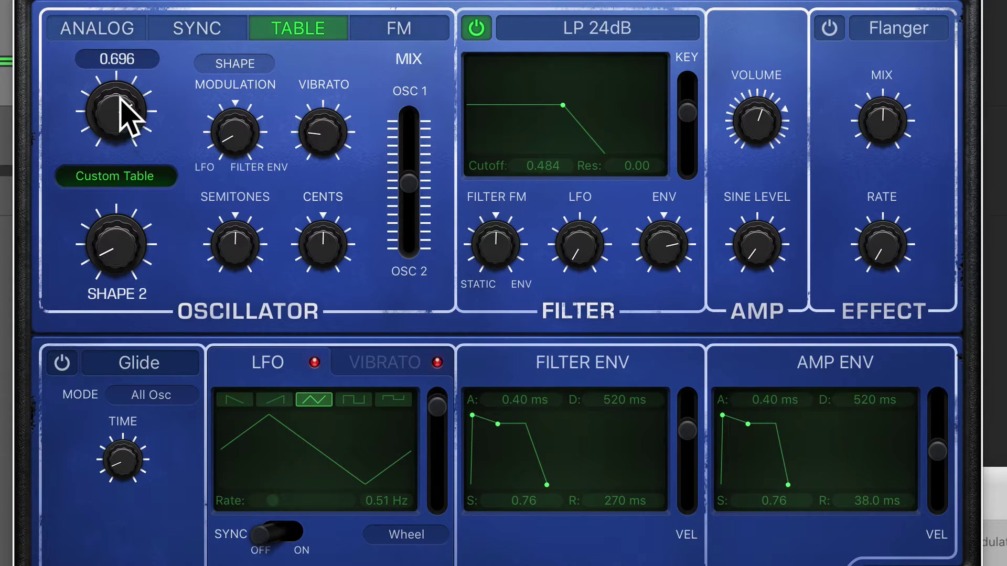
pyautogui.moveTo(117, 114)
pyautogui.mouseDown()
pyautogui.moveTo(120, 93)
pyautogui.moveTo(124, 100)
pyautogui.mouseUp()
# - Save the custom vocal wavetable under a new name and reopen the wavetable list
pyautogui.click(139, 177)
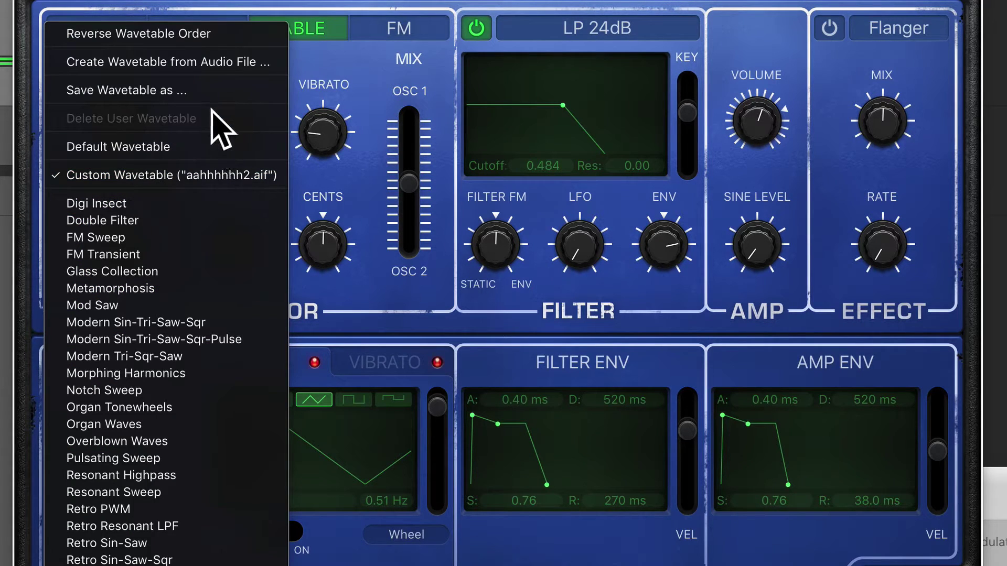
pyautogui.click(199, 91)
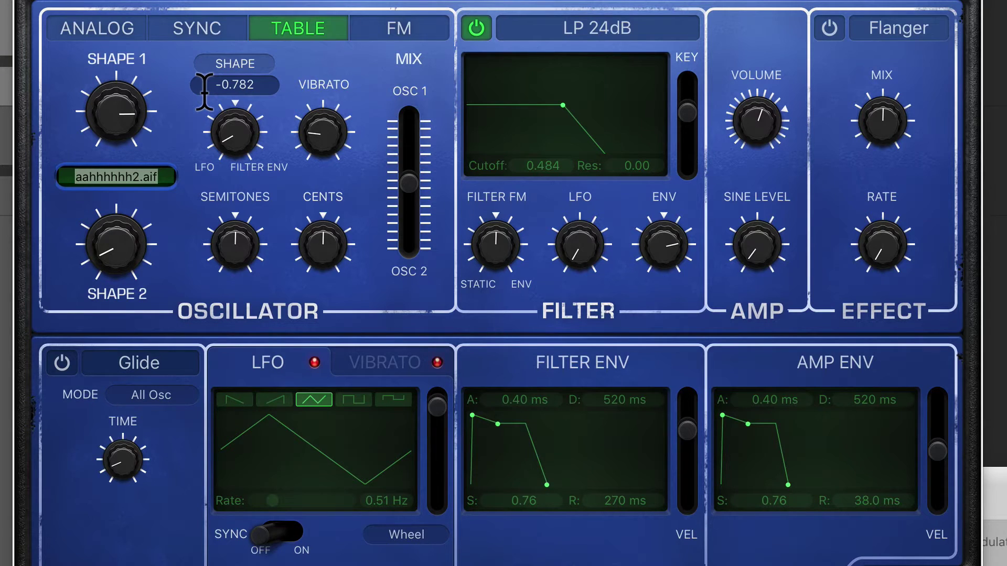
pyautogui.write('c')
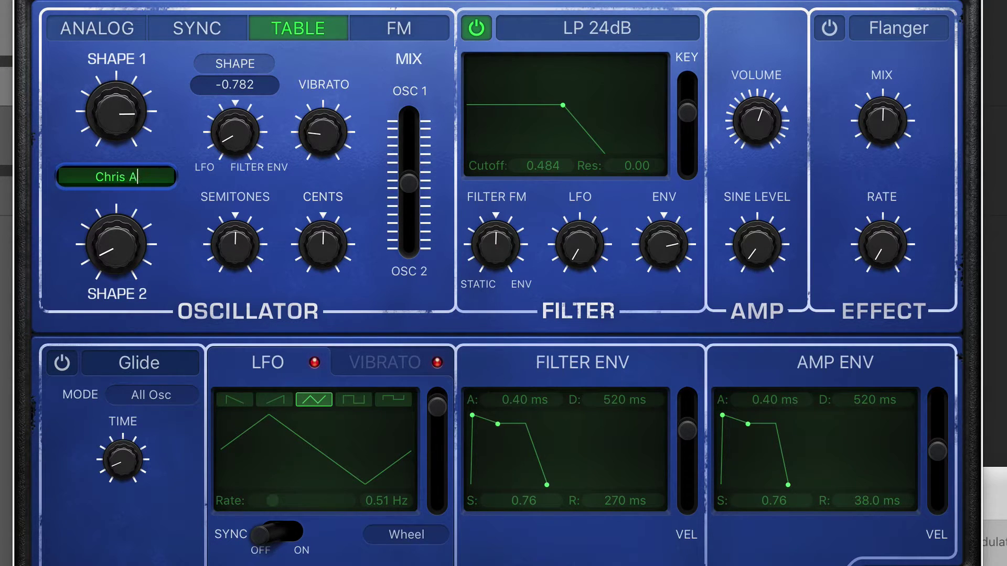
pyautogui.press('Escape')
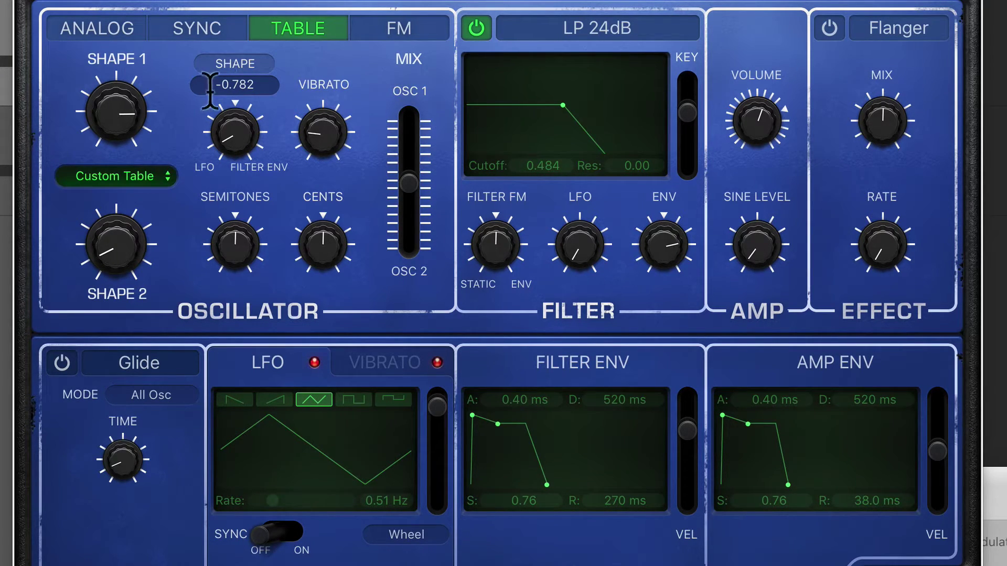
pyautogui.click(163, 177)
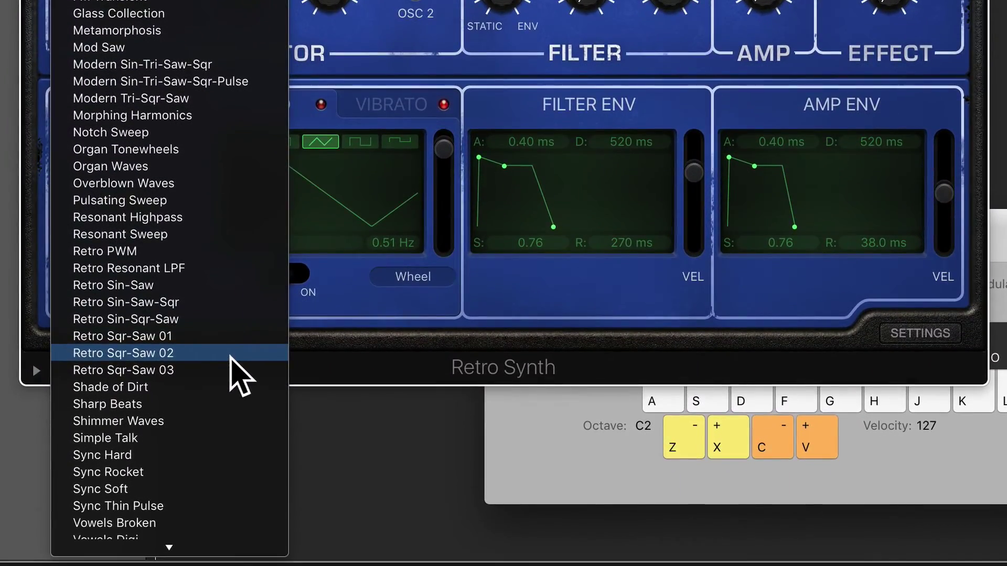
# - Load the newly saved vocal wavetable and settle Shape 1 at about 0.783
pyautogui.moveTo(170, 545)
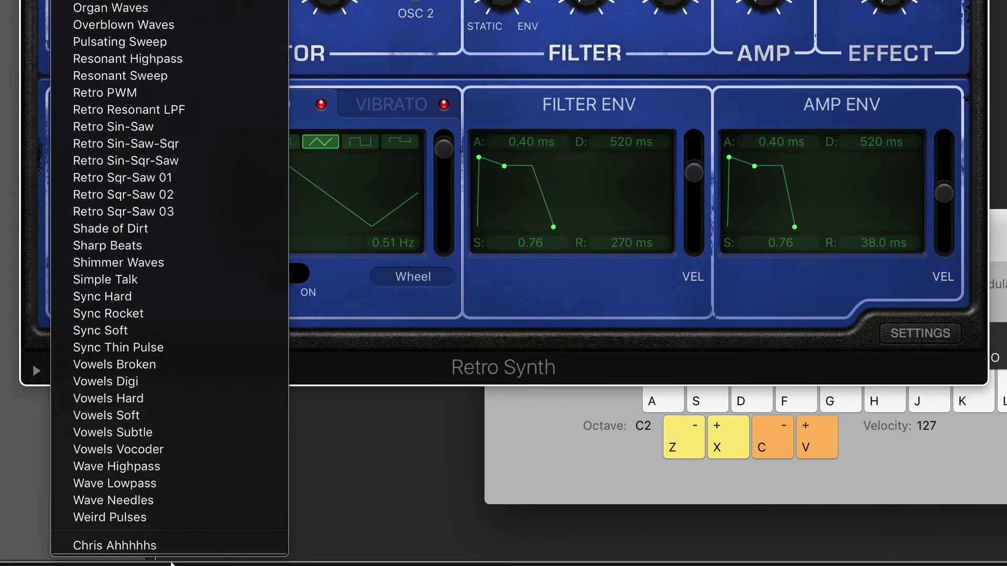
pyautogui.click(172, 547)
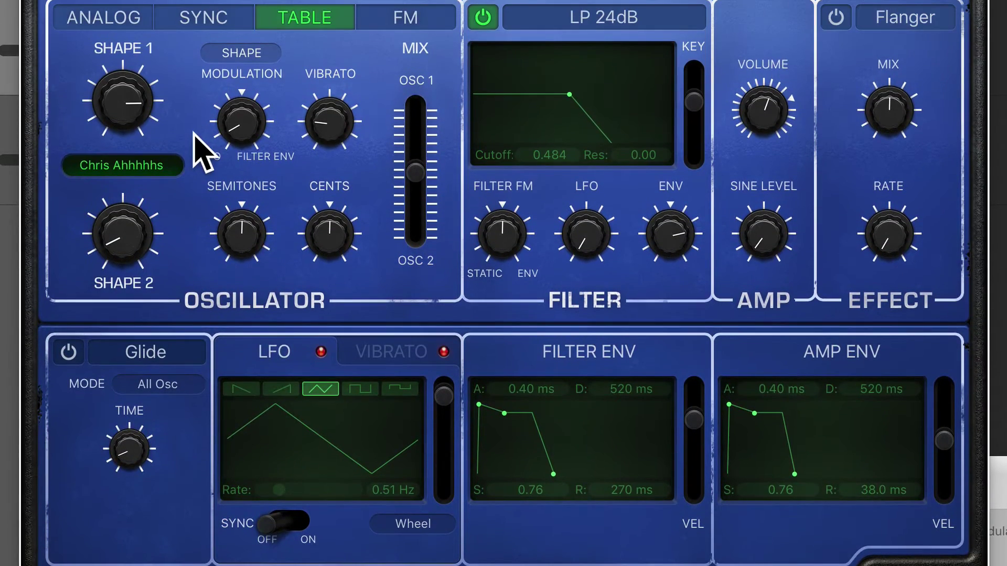
pyautogui.moveTo(149, 112); pyautogui.dragTo(124, 134)
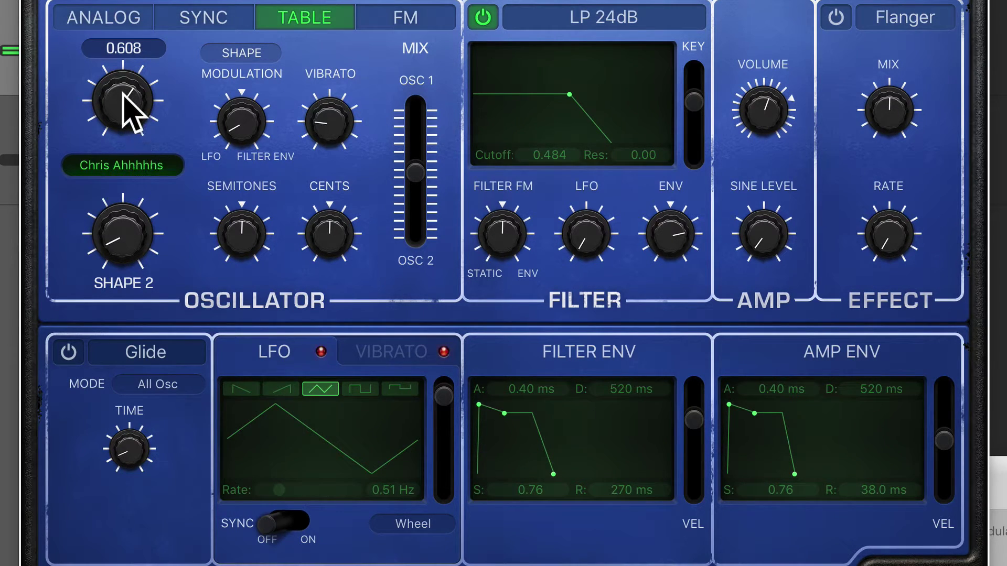
pyautogui.moveTo(128, 101)
pyautogui.mouseDown()
pyautogui.moveTo(124, 86)
pyautogui.moveTo(126, 95)
pyautogui.mouseUp()
pyautogui.moveTo(121, 115)
pyautogui.mouseDown()
pyautogui.moveTo(124, 80)
pyautogui.moveTo(130, 104)
pyautogui.mouseUp()
pyautogui.moveTo(242, 122)
pyautogui.mouseDown()
pyautogui.moveTo(259, 135)
pyautogui.moveTo(246, 129)
pyautogui.mouseUp()
# - Target formant modulation at about -0.46, with Shape 1 near 0.81 and Shape 2 about 0.22
pyautogui.click(245, 53)
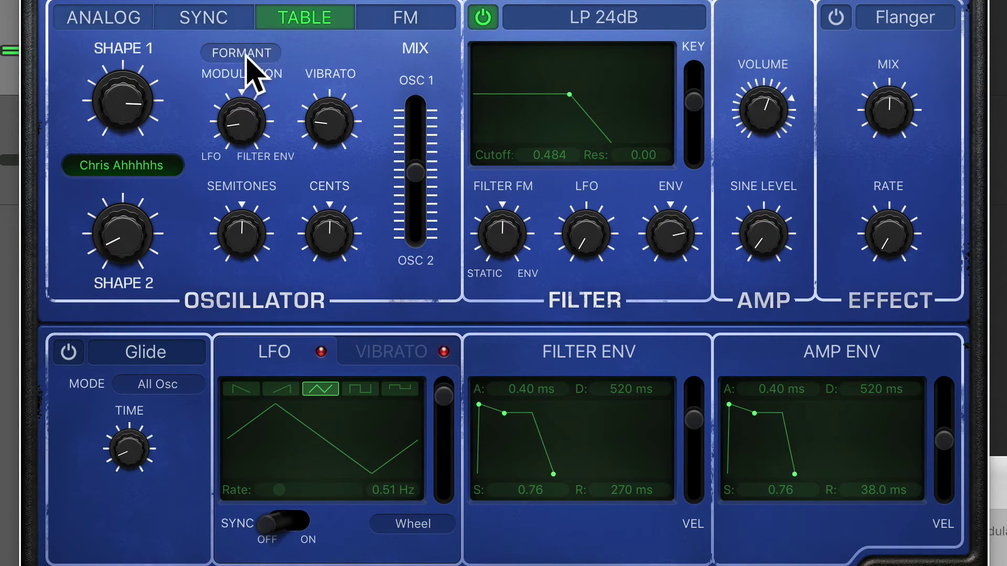
pyautogui.moveTo(244, 134); pyautogui.dragTo(242, 120)
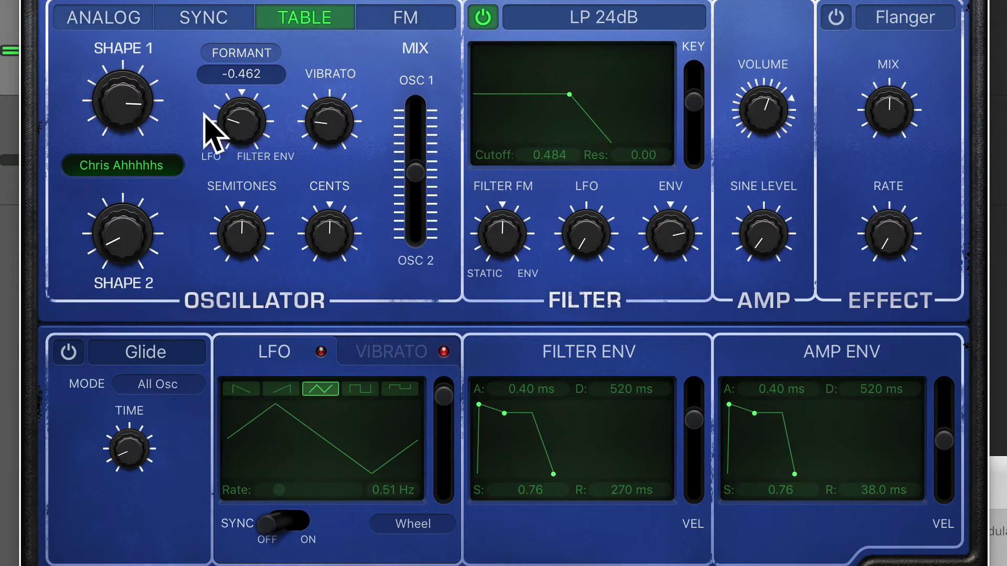
pyautogui.moveTo(115, 113)
pyautogui.moveTo(109, 100); pyautogui.dragTo(106, 126)
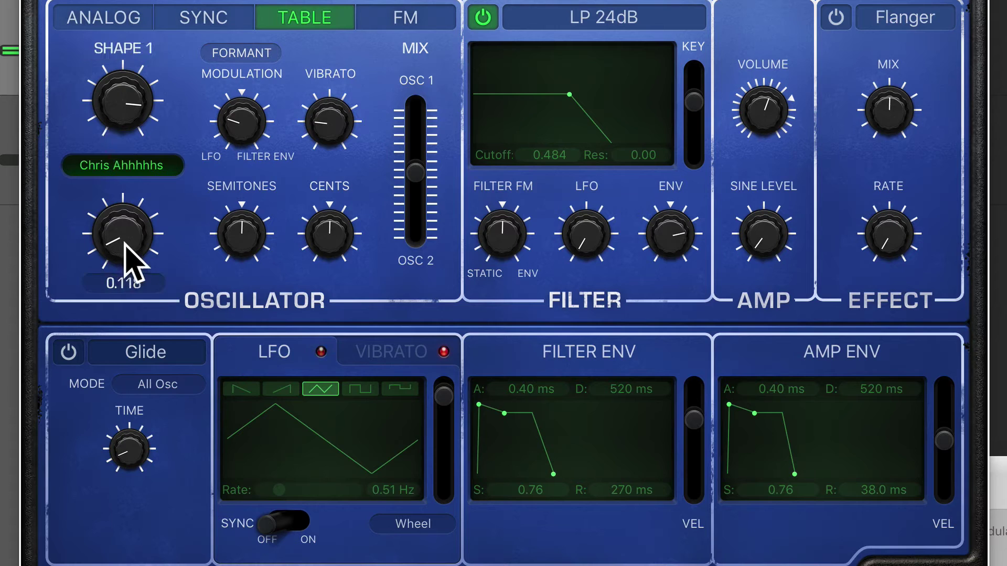
pyautogui.moveTo(124, 236); pyautogui.dragTo(123, 220)
pyautogui.moveTo(245, 120); pyautogui.dragTo(247, 126)
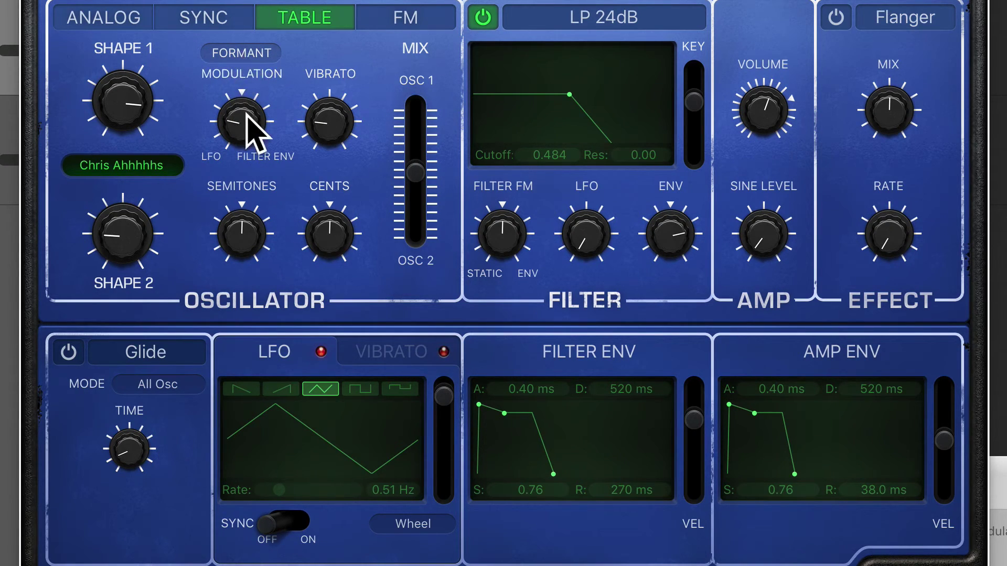
# - Deepen shape modulation to about -0.56 and settle formant modulation at -0.520, ending on the formant target
pyautogui.moveTo(251, 129); pyautogui.dragTo(244, 115)
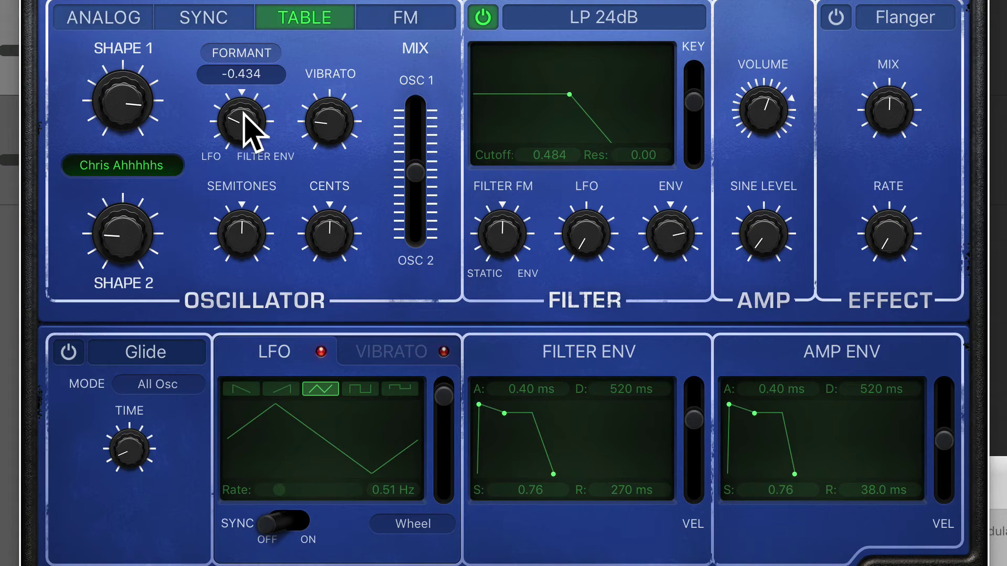
pyautogui.click(260, 54)
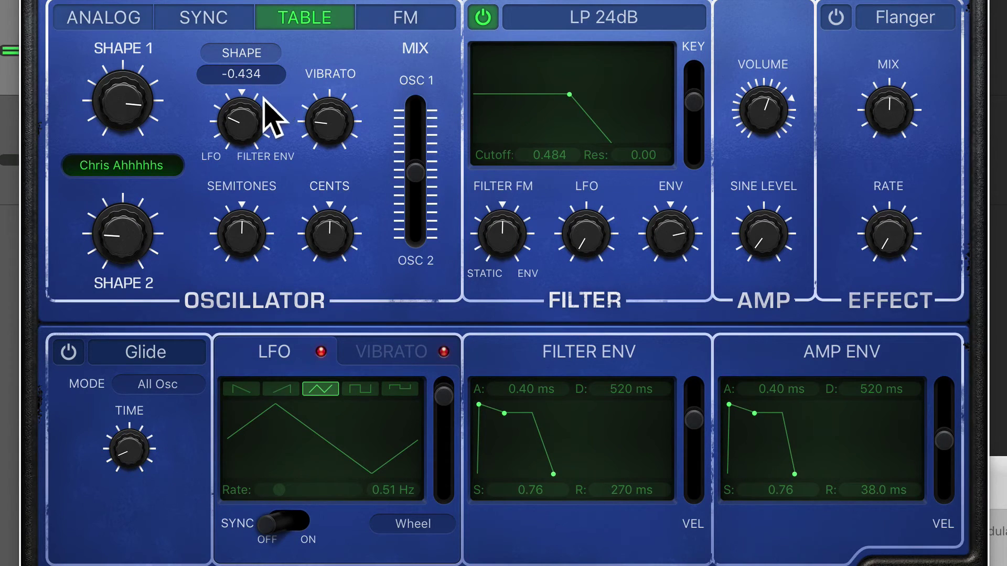
pyautogui.moveTo(264, 101); pyautogui.dragTo(243, 119)
pyautogui.click(262, 55)
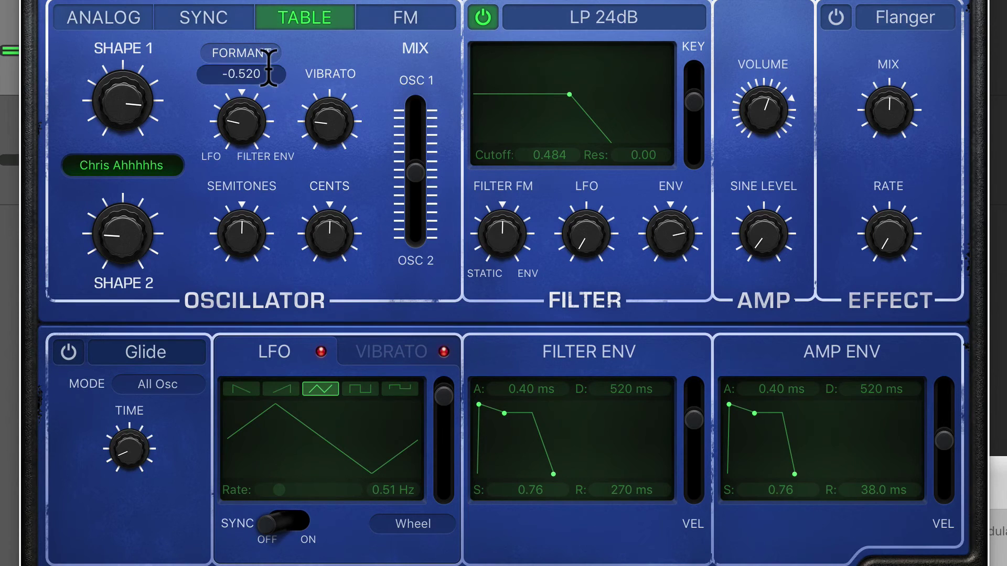